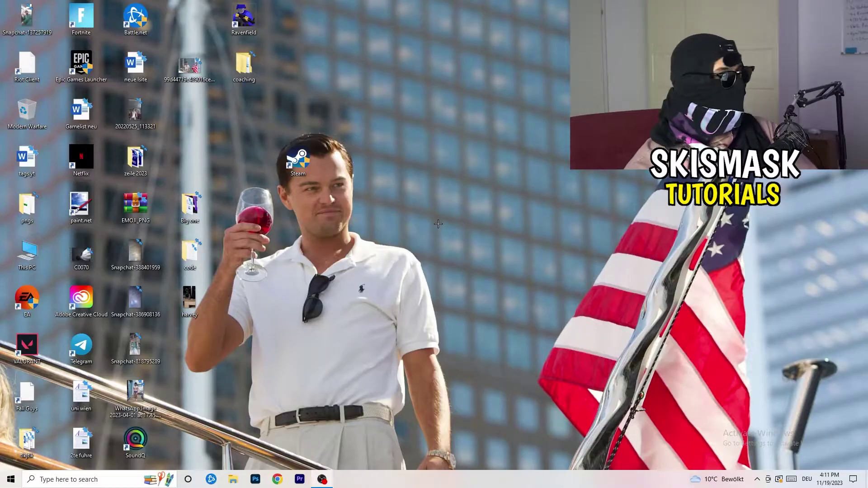
# - Launch NVIDIA Control Panel from the desktop's right-click menu
pyautogui.rightClick(425, 197)
pyautogui.rightClick(496, 146)
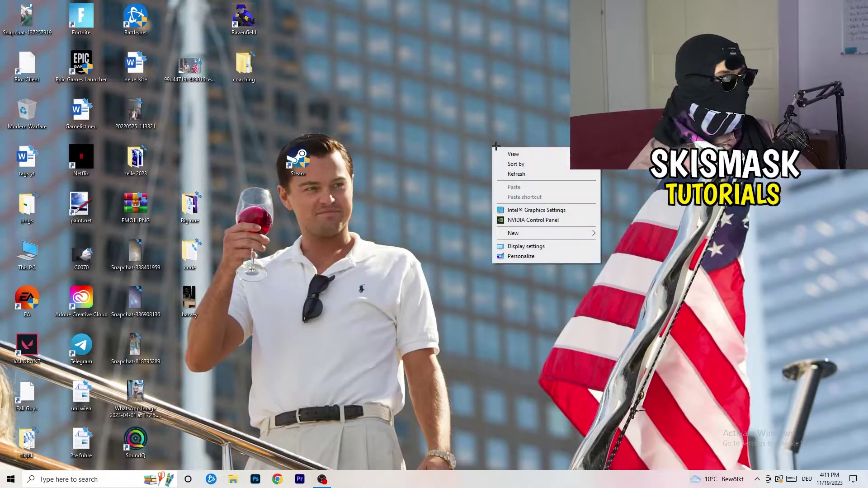
pyautogui.click(542, 219)
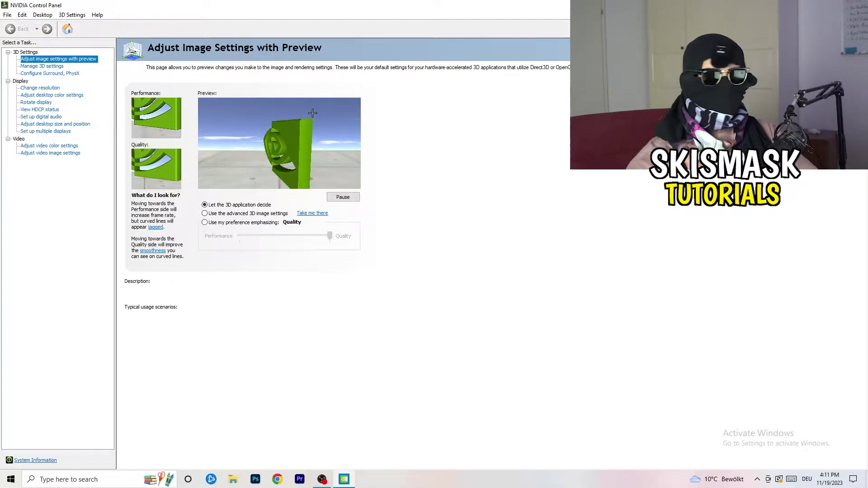
pyautogui.moveTo(242, 222)
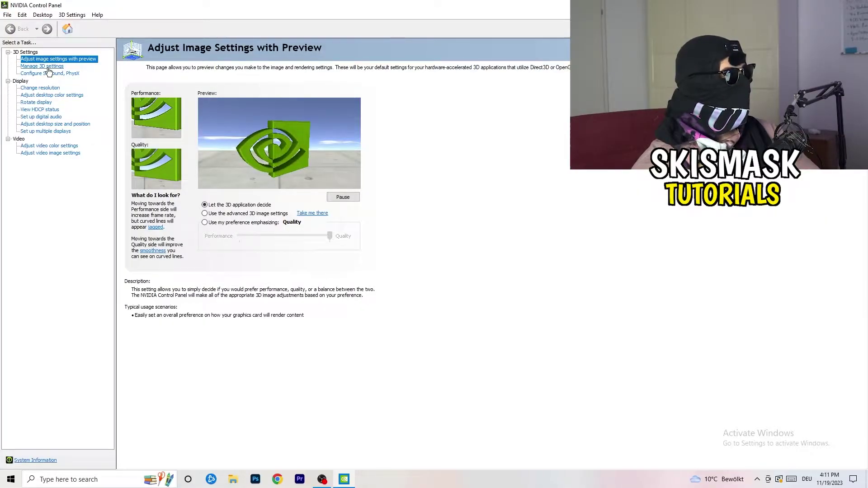
# - Switch NVIDIA Control Panel to the Change resolution page under Display
pyautogui.click(29, 87)
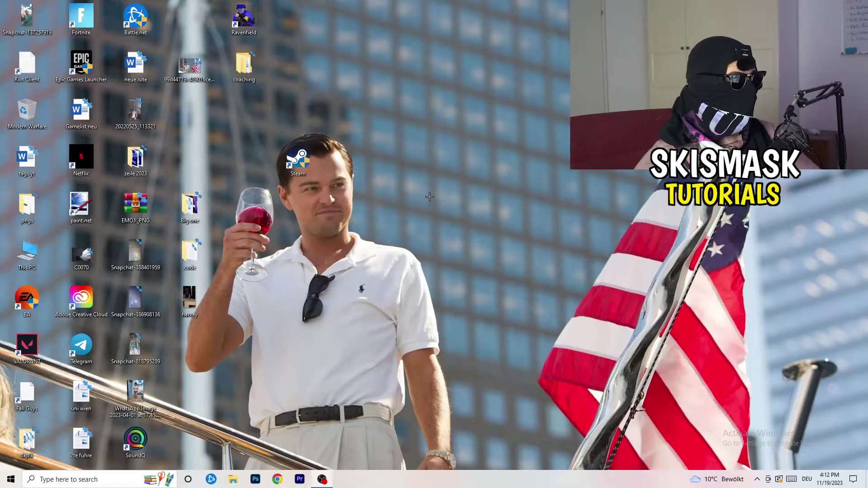
# - Go from the Start menu into Settings > System to reach the Display page
pyautogui.click(10, 479)
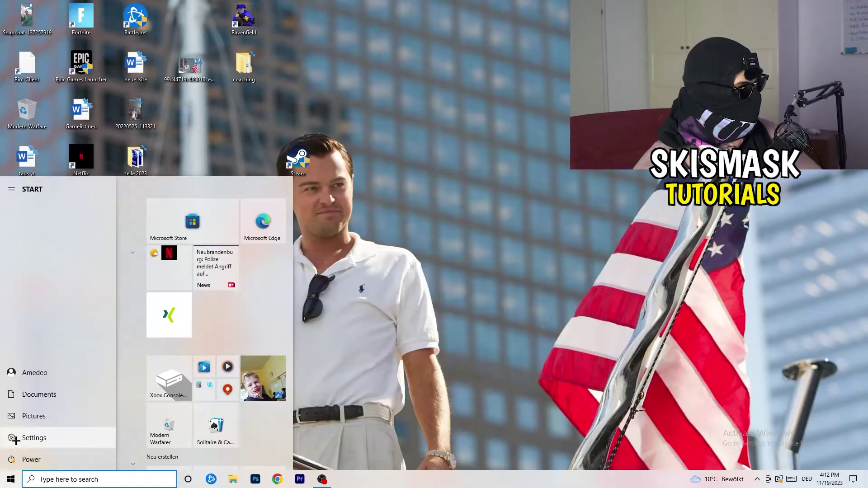
pyautogui.click(14, 439)
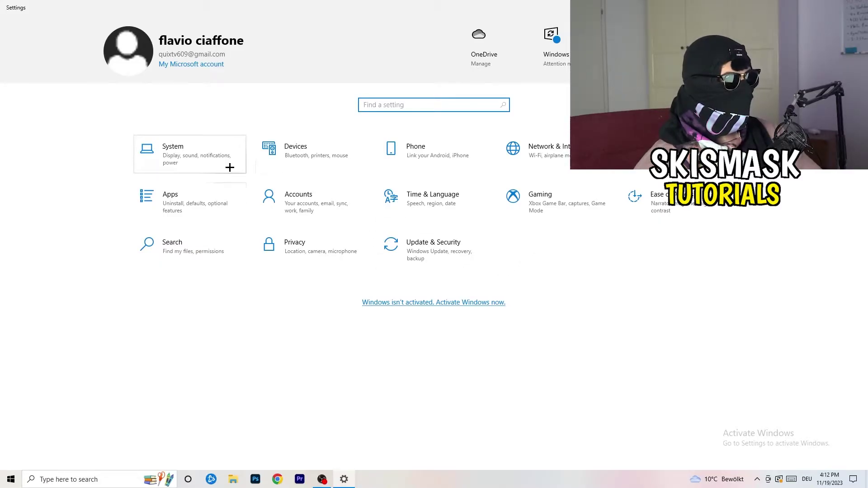
pyautogui.click(211, 156)
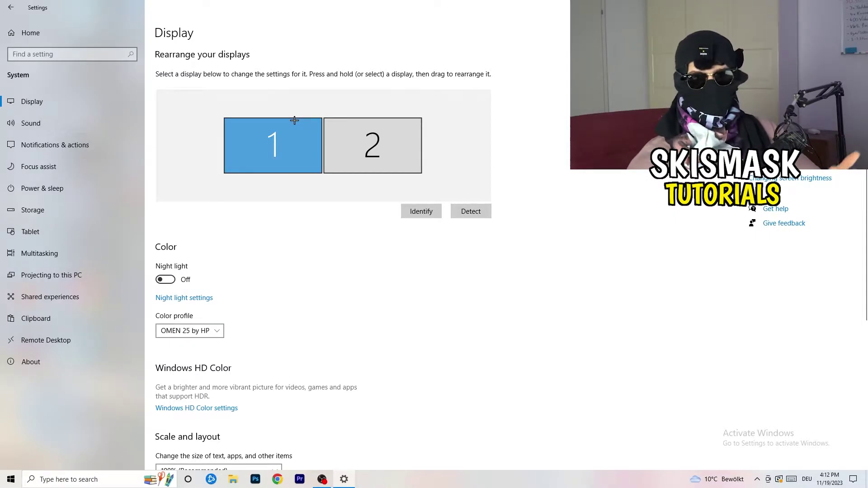
pyautogui.scroll(-5, 284, 216)
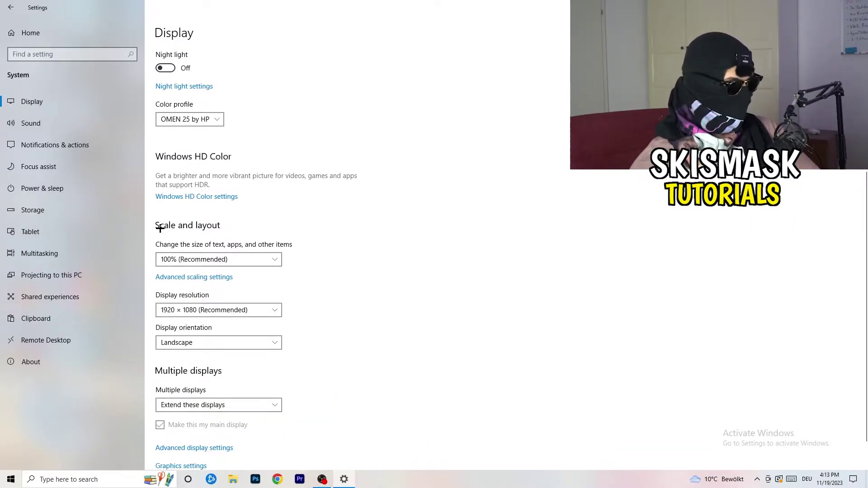
pyautogui.click(251, 262)
pyautogui.click(449, 279)
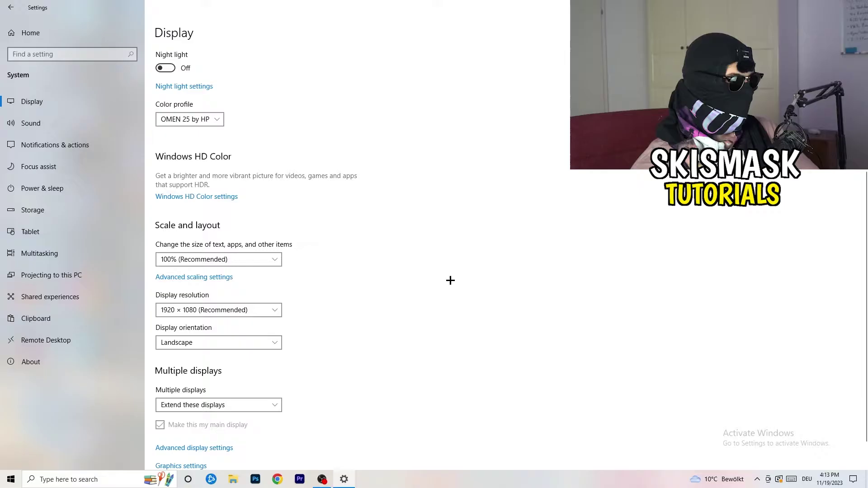
pyautogui.click(265, 263)
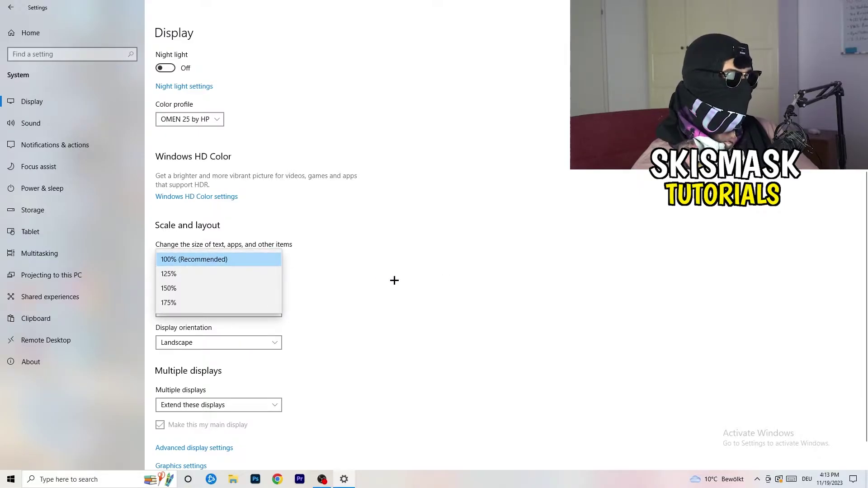
pyautogui.click(394, 280)
pyautogui.scroll(-2, 362, 281)
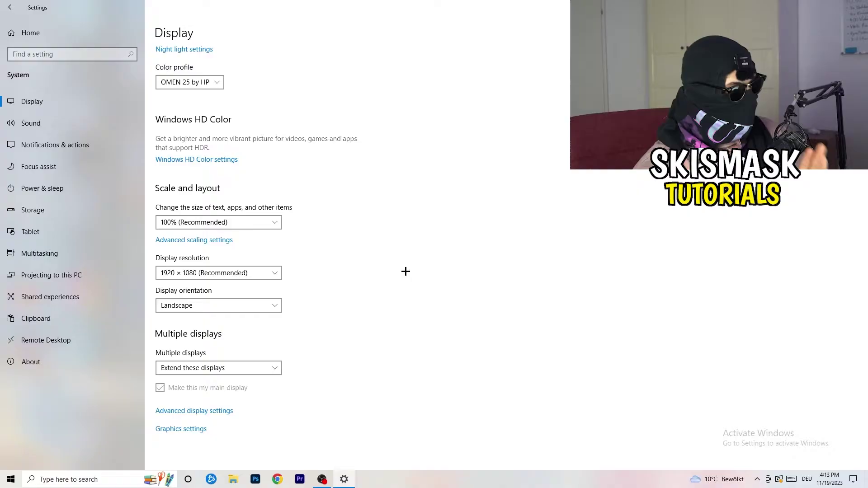
pyautogui.click(277, 273)
pyautogui.click(343, 256)
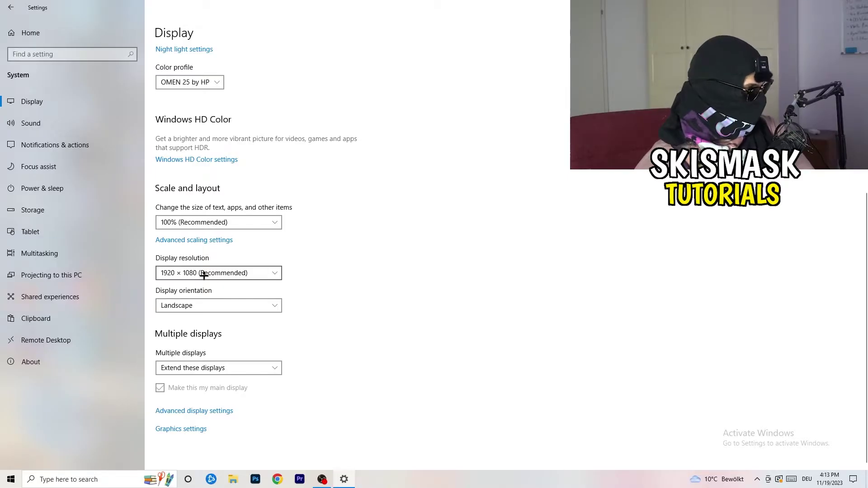
# - Open Power Options from Power & sleep and reveal the additional power plans
pyautogui.click(55, 188)
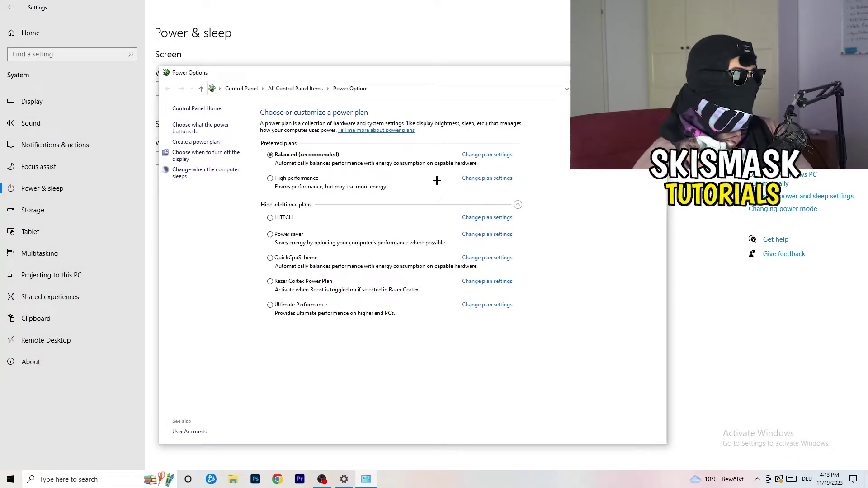
pyautogui.click(518, 204)
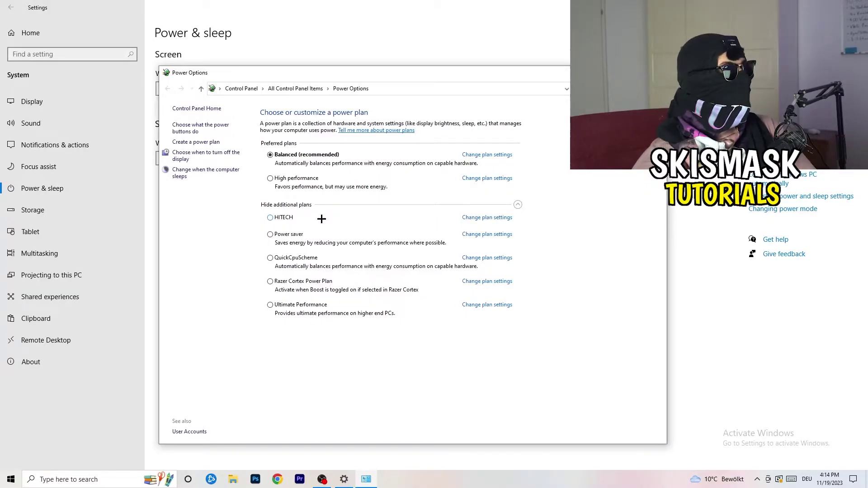
# - Close Power Options and open the Storage Sense configuration page under Storage
pyautogui.hotkey('alt', 'F4')
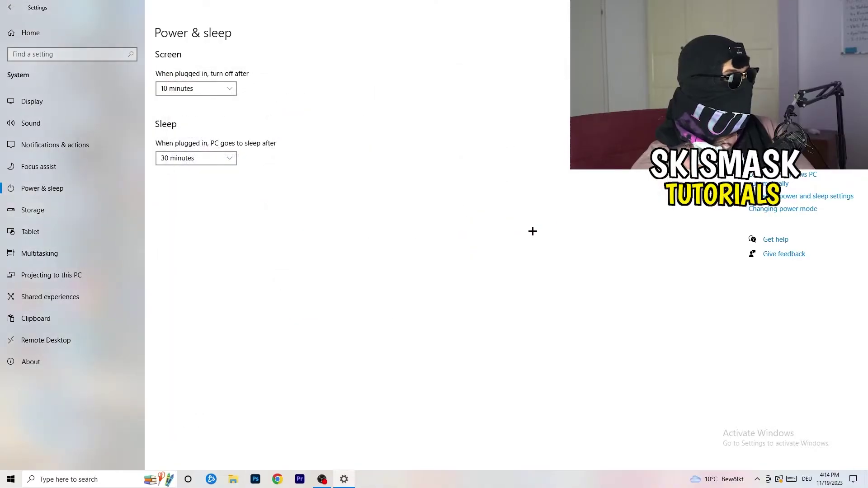
pyautogui.click(87, 215)
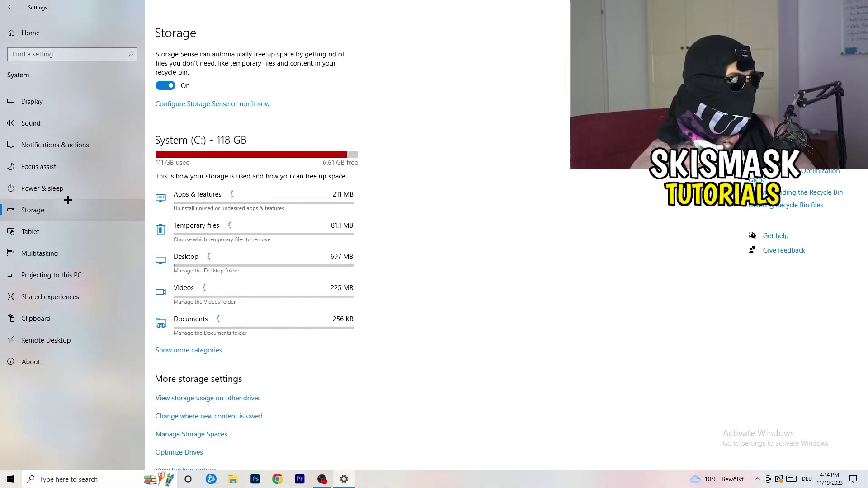
pyautogui.click(205, 105)
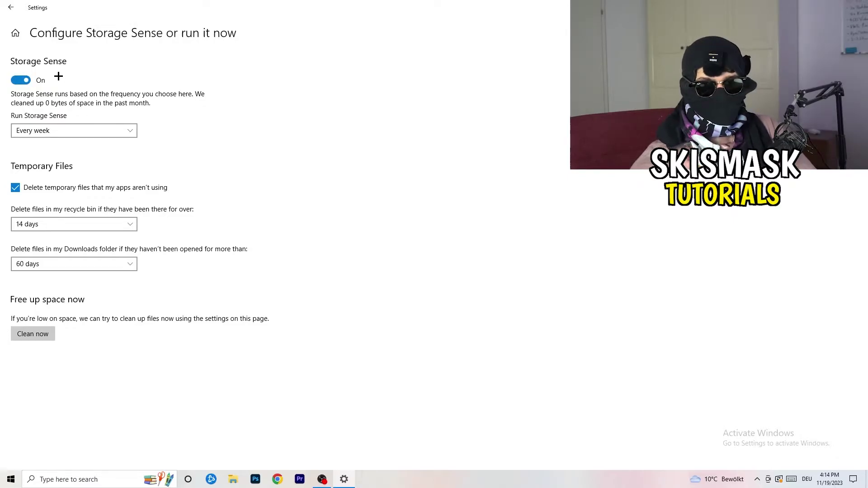
# - Keep Storage Sense at every week, recycle bin 14 days, Downloads 60 days
pyautogui.click(93, 126)
pyautogui.click(207, 132)
pyautogui.click(62, 130)
pyautogui.click(296, 126)
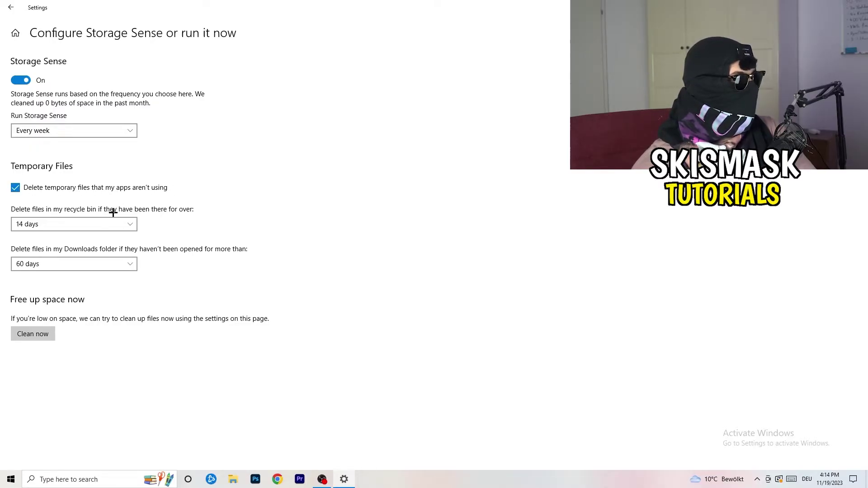
pyautogui.click(131, 224)
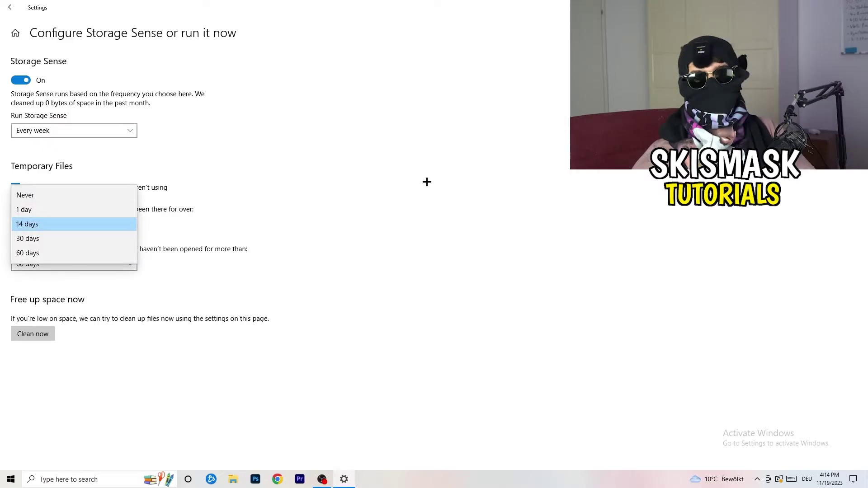
pyautogui.click(407, 190)
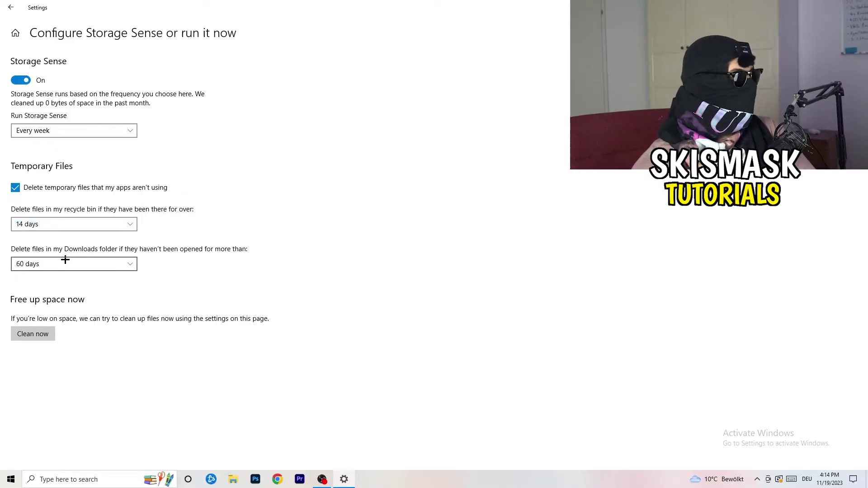
pyautogui.click(117, 264)
pyautogui.click(412, 203)
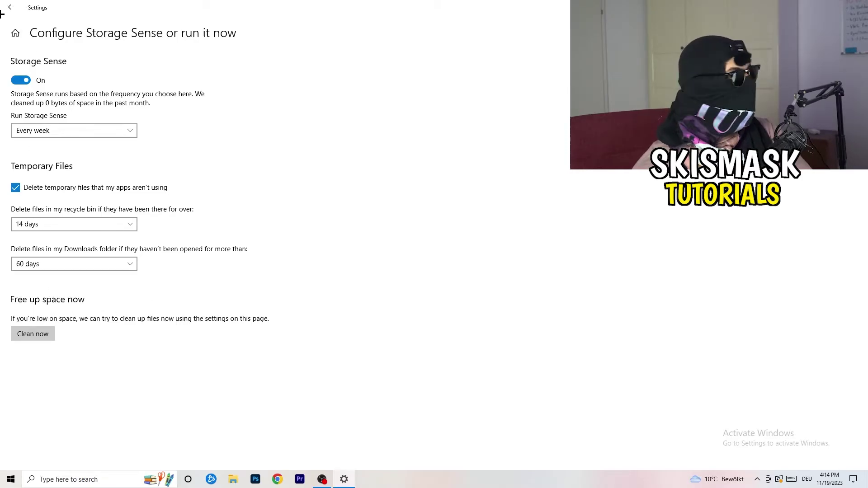
pyautogui.click(11, 7)
# - Go from Settings home to Gaming > Captures, where background recording is off
pyautogui.click(11, 7)
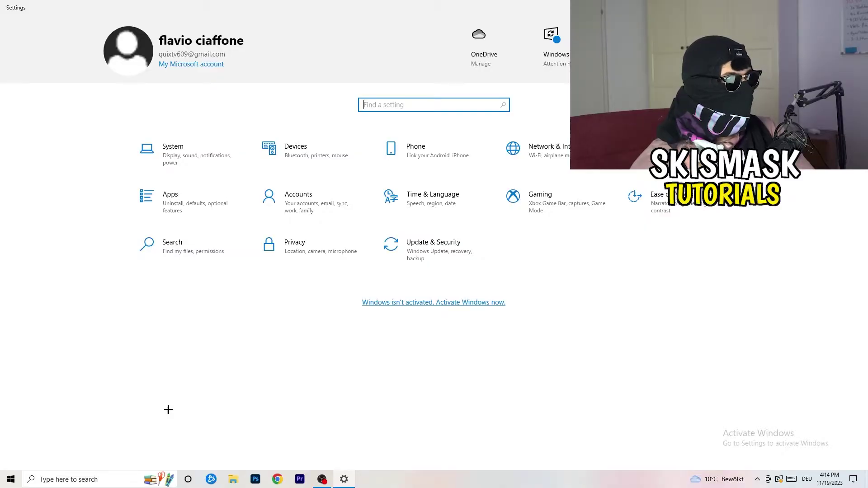
pyautogui.click(574, 201)
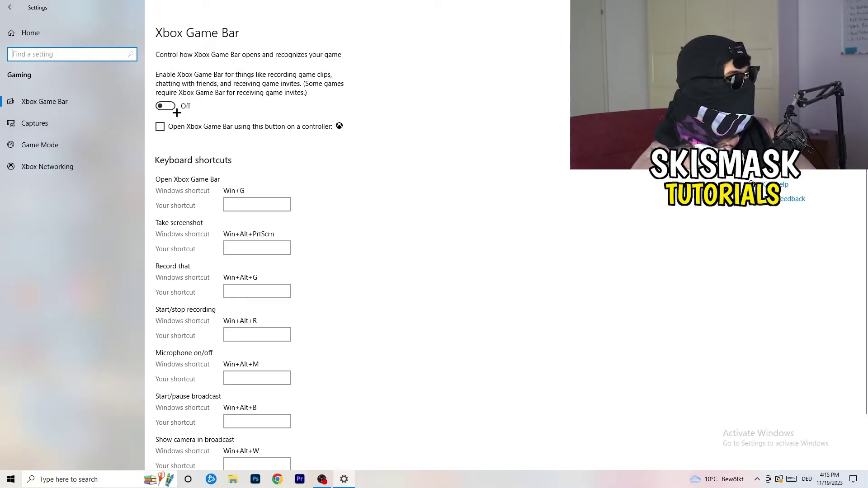
pyautogui.click(34, 123)
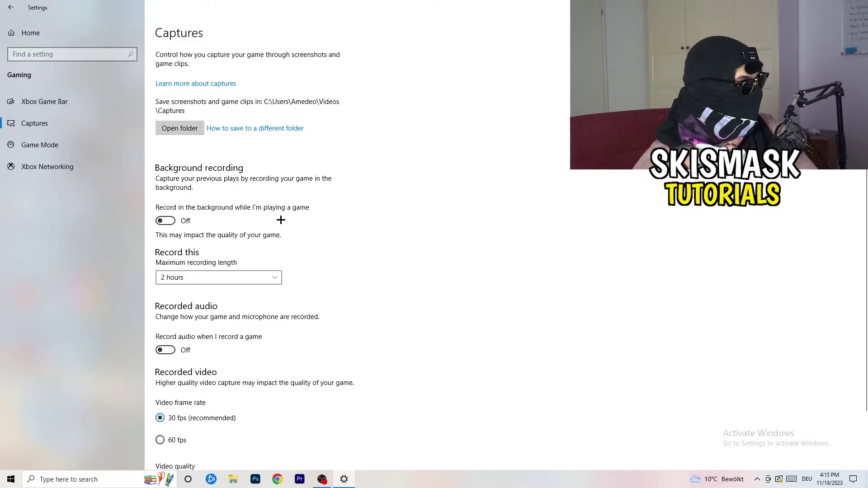
# - Confirm Game Mode is turned on, then close Windows Settings
pyautogui.scroll(-3, 281, 220)
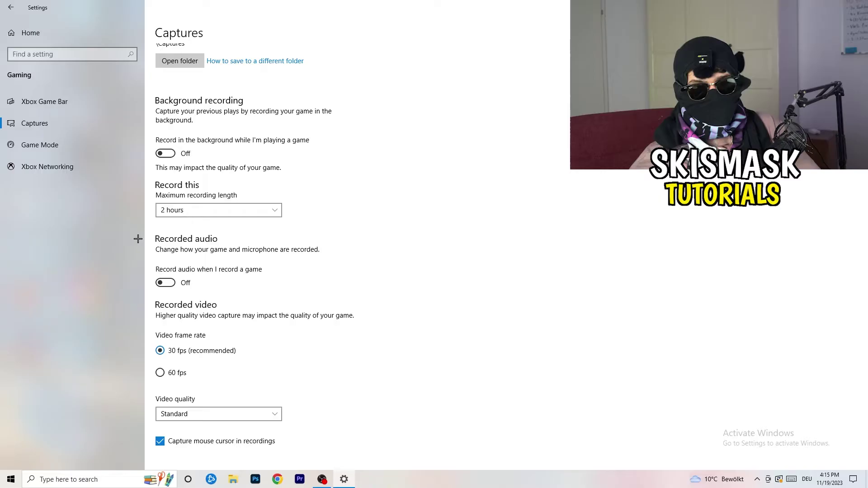
pyautogui.click(78, 151)
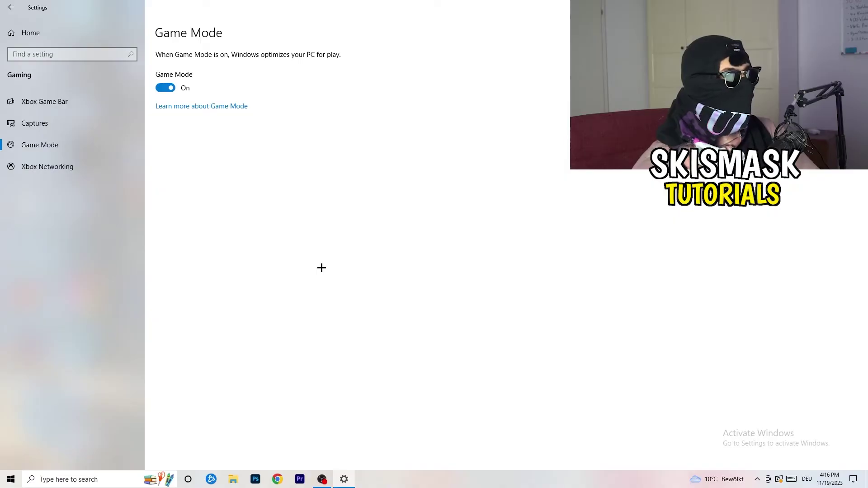
pyautogui.hotkey('alt', 'F4')
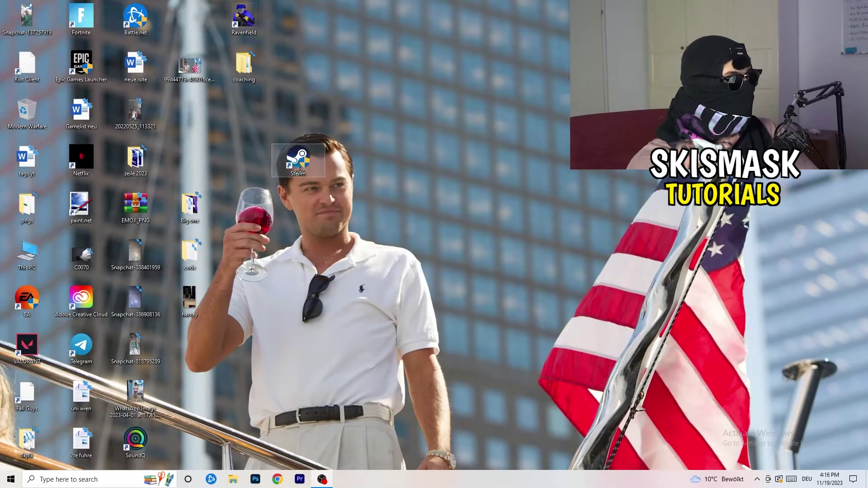
pyautogui.moveTo(296, 159)
pyautogui.mouseDown()
pyautogui.moveTo(456, 163)
pyautogui.moveTo(407, 159)
pyautogui.mouseUp()
pyautogui.rightClick(412, 160)
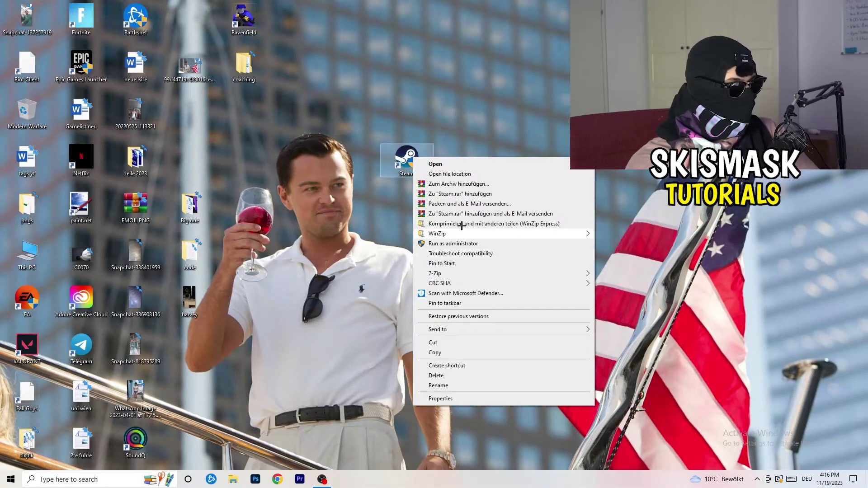
pyautogui.click(465, 402)
pyautogui.moveTo(474, 168); pyautogui.dragTo(308, 82)
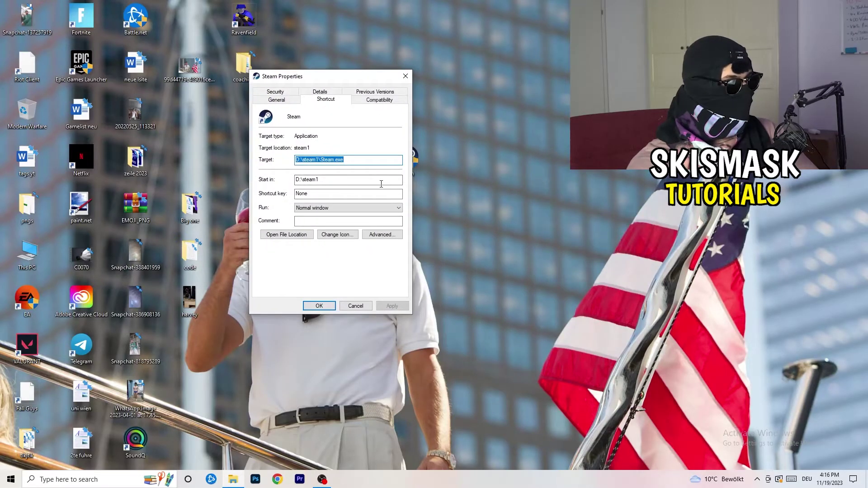
pyautogui.click(361, 99)
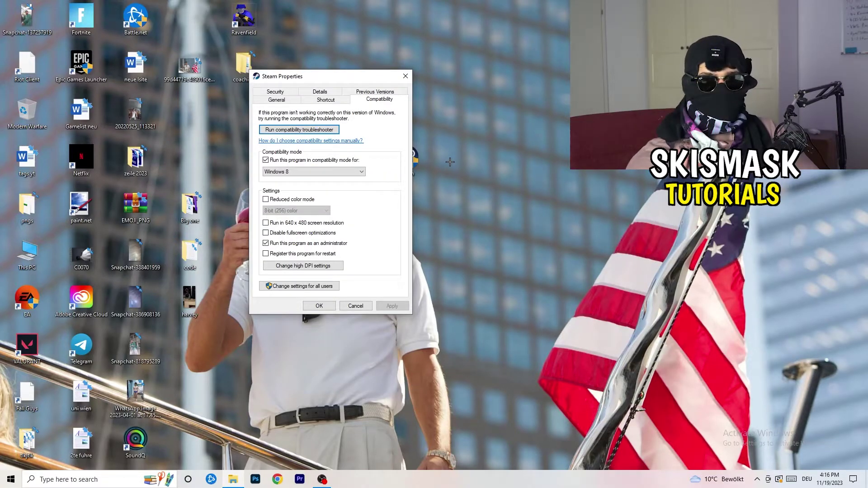
pyautogui.click(353, 172)
pyautogui.click(393, 167)
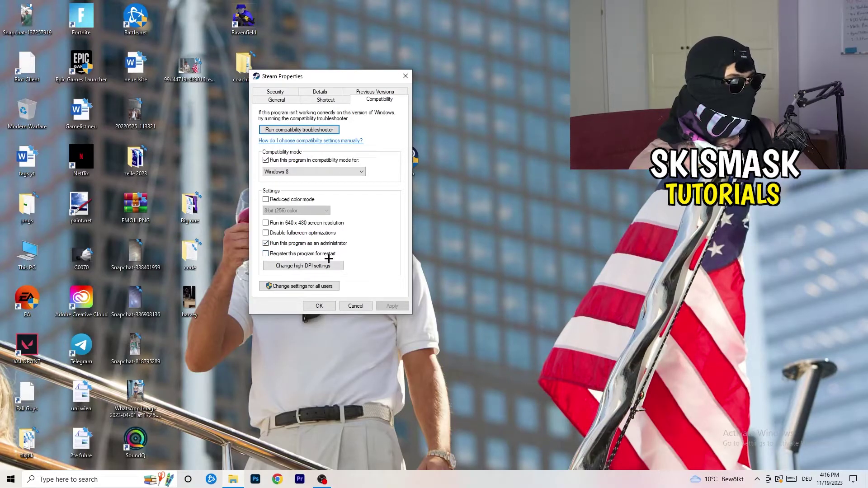
pyautogui.click(368, 309)
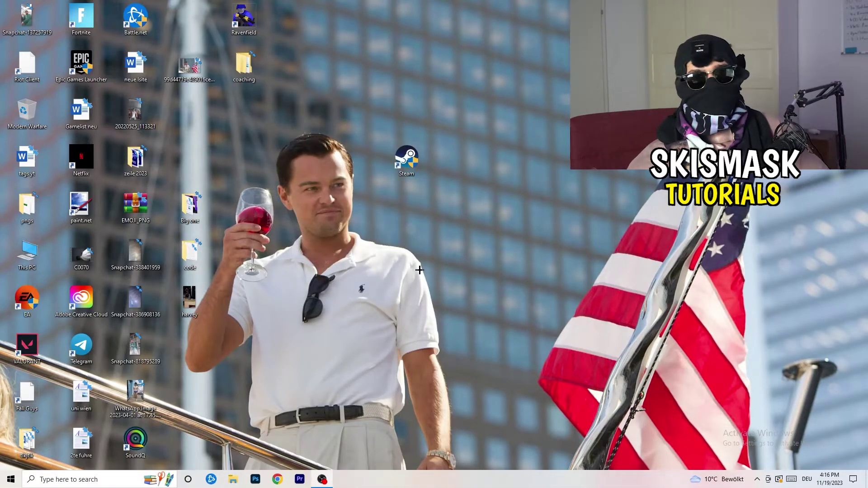
# - Recheck Steam's compatibility properties and snap its shortcut into the desktop icon grid
pyautogui.moveTo(407, 159); pyautogui.dragTo(461, 159)
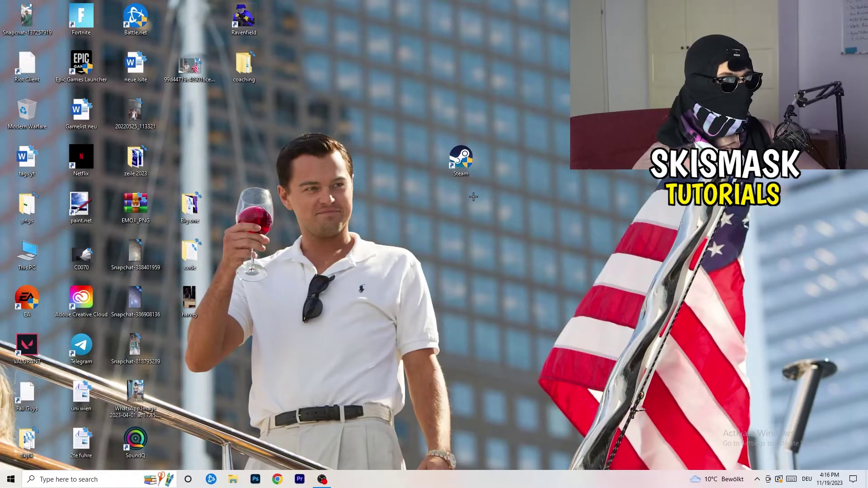
pyautogui.moveTo(459, 158); pyautogui.dragTo(404, 159)
pyautogui.rightClick(405, 157)
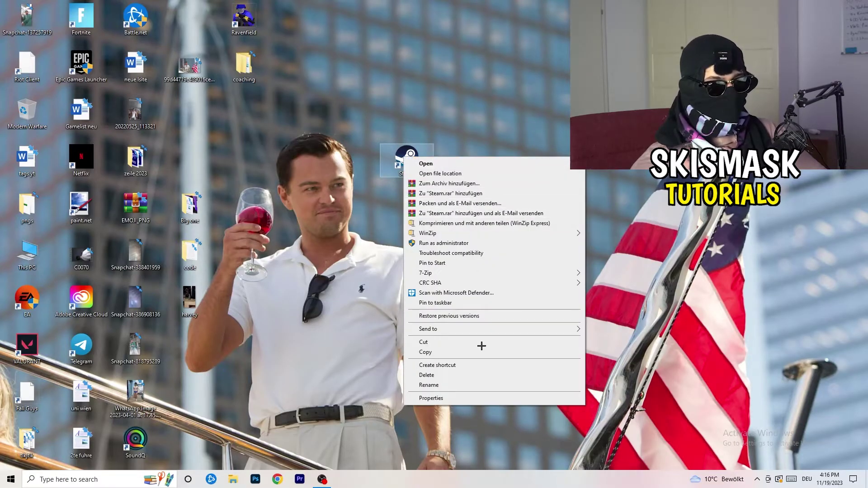
pyautogui.click(467, 398)
pyautogui.click(536, 185)
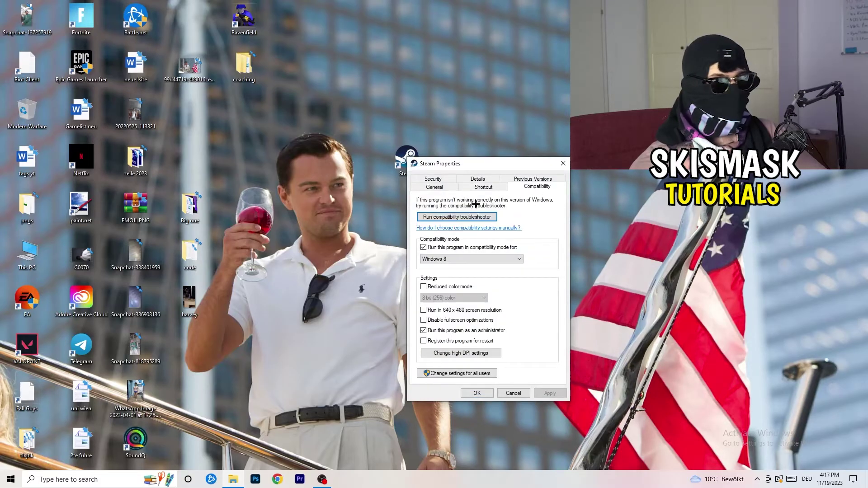
pyautogui.click(564, 163)
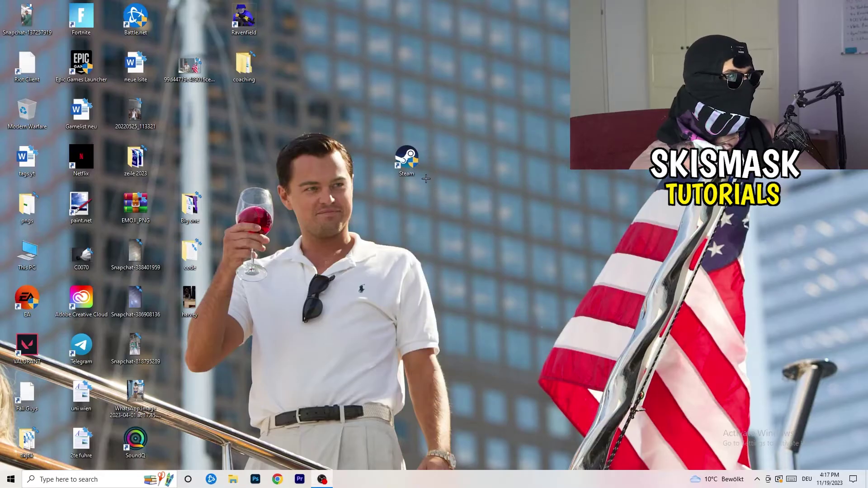
pyautogui.moveTo(426, 178); pyautogui.dragTo(209, 132)
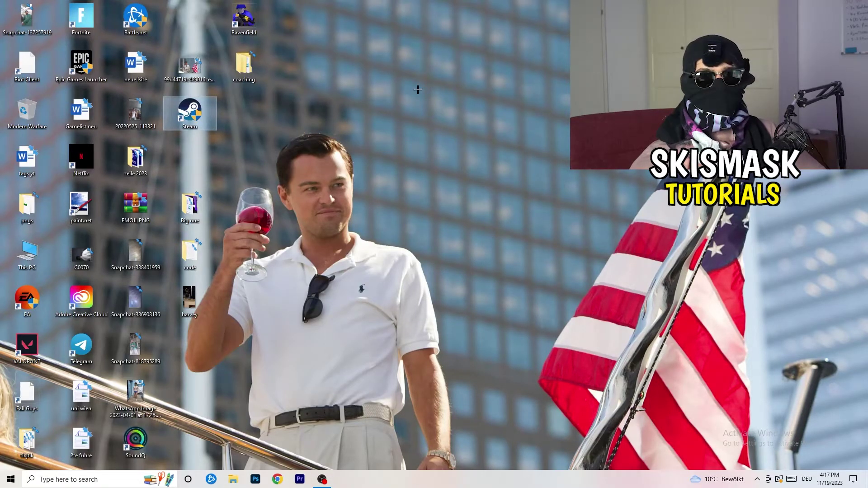
pyautogui.moveTo(452, 479)
pyautogui.mouseDown()
pyautogui.moveTo(362, 86)
pyautogui.moveTo(436, 463)
pyautogui.mouseUp()
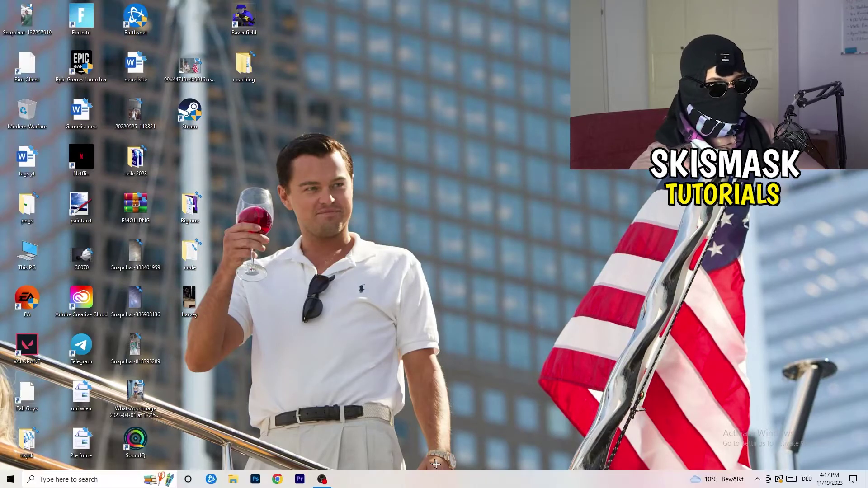
# - Launch Task Manager from the taskbar, maximize it, and show the Details tab
pyautogui.rightClick(412, 483)
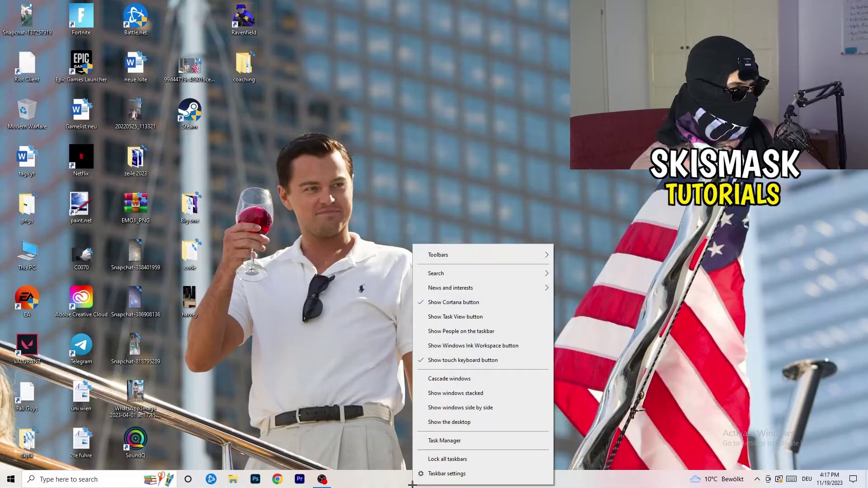
pyautogui.click(459, 442)
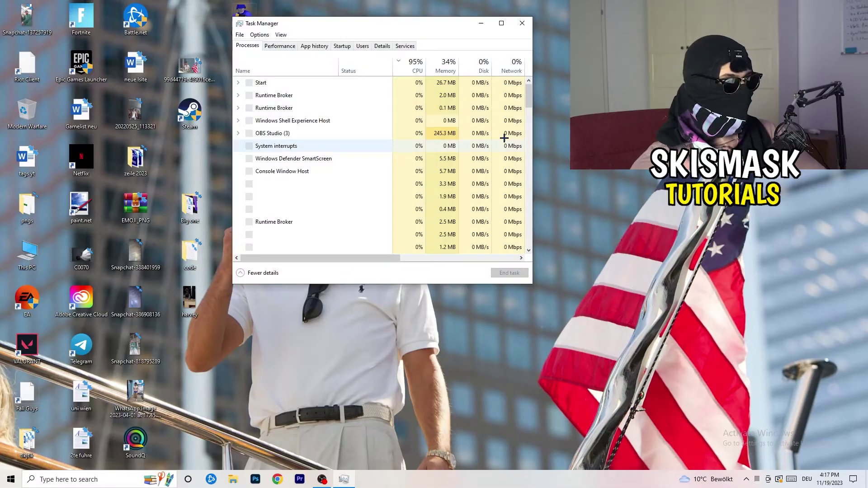
pyautogui.doubleClick(494, 23)
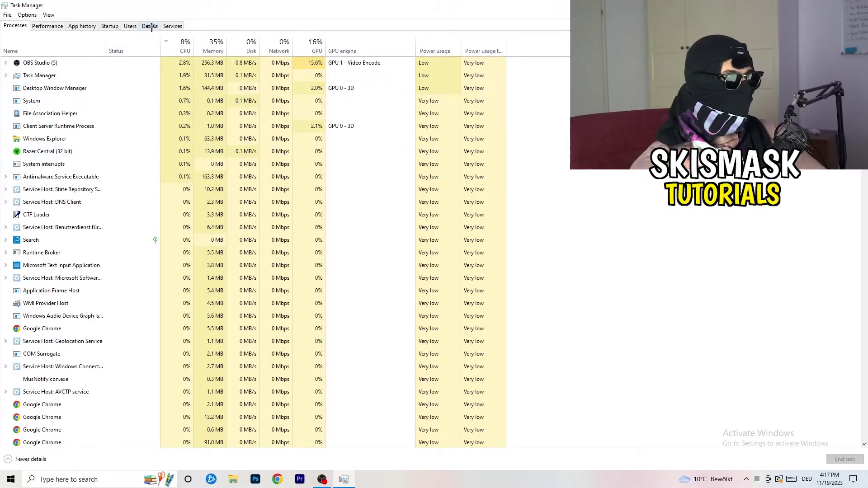
pyautogui.click(150, 26)
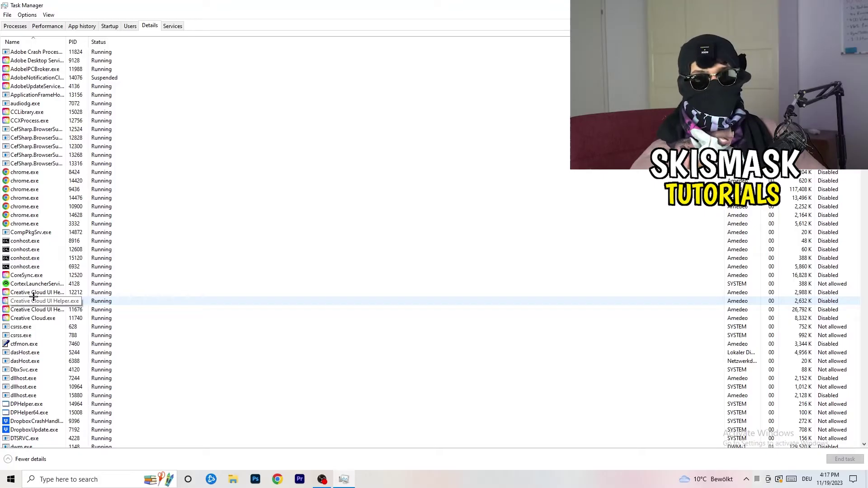
# - Bring up the right-click options for the Creative Cloud UI Helper process
pyautogui.rightClick(36, 293)
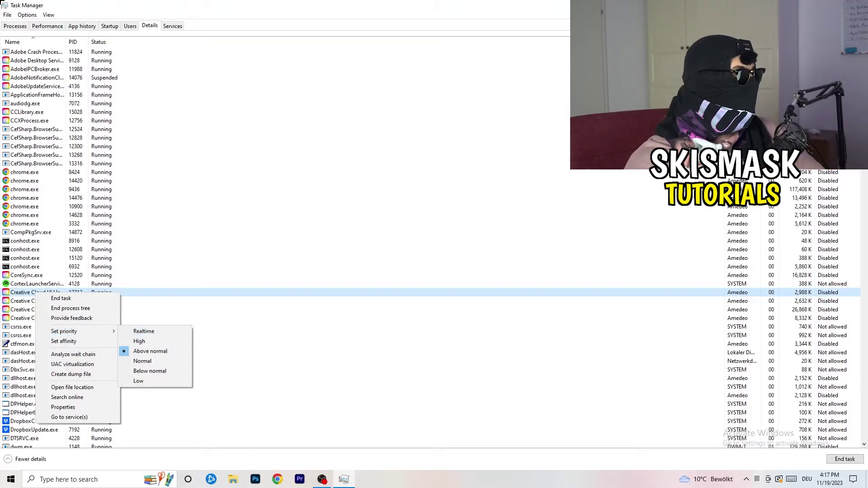
# - Show the startup apps list and bring up Disable for the Windows Security notification entry
pyautogui.click(106, 22)
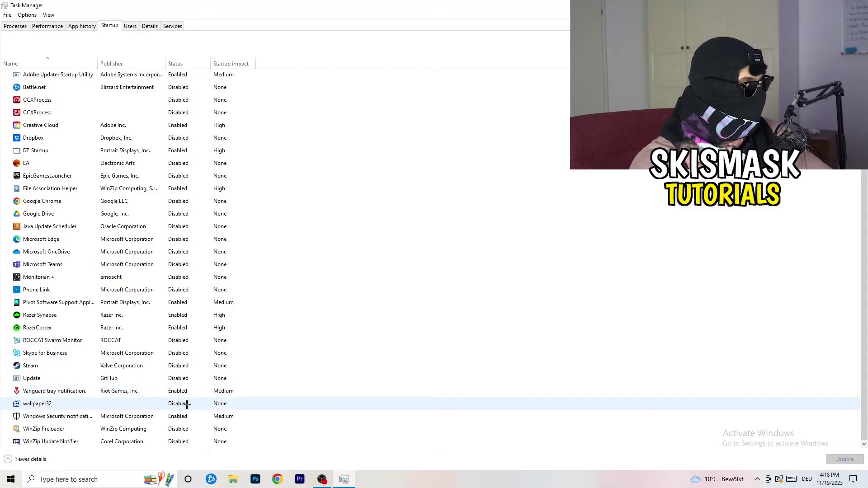
pyautogui.rightClick(184, 417)
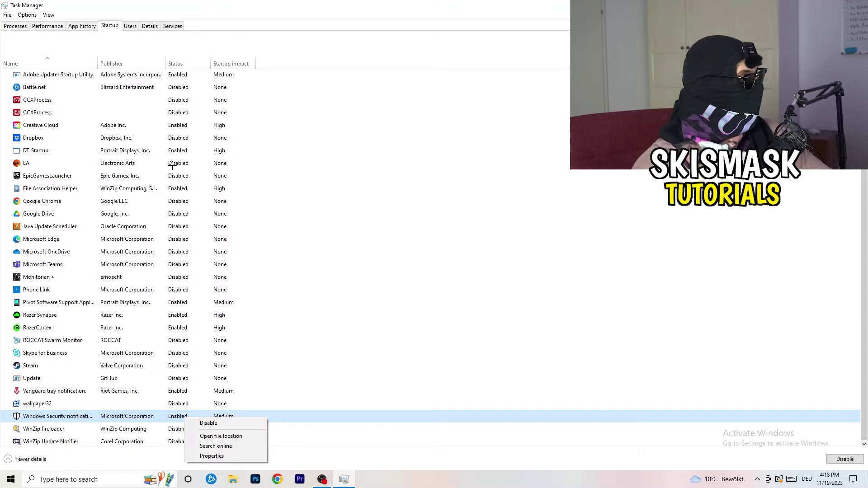
# - Sort running processes by GPU usage and end the OBS Studio task
pyautogui.click(5, 28)
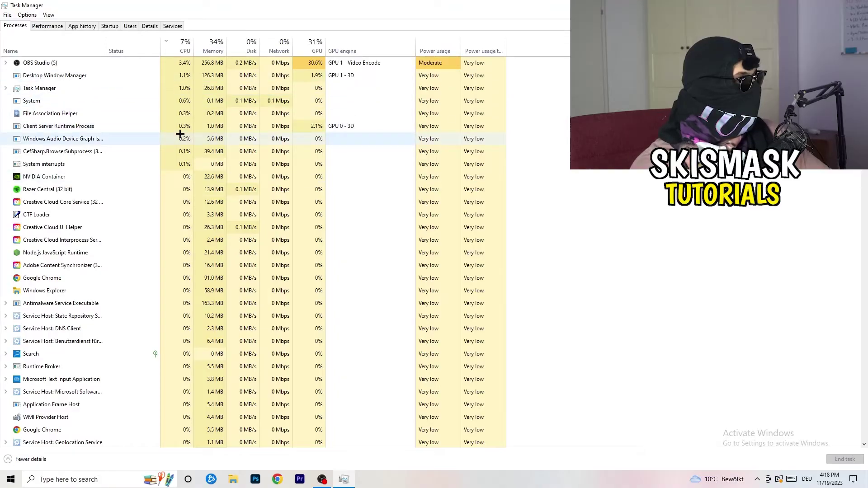
pyautogui.scroll(-6, 177, 129)
pyautogui.scroll(6, 181, 122)
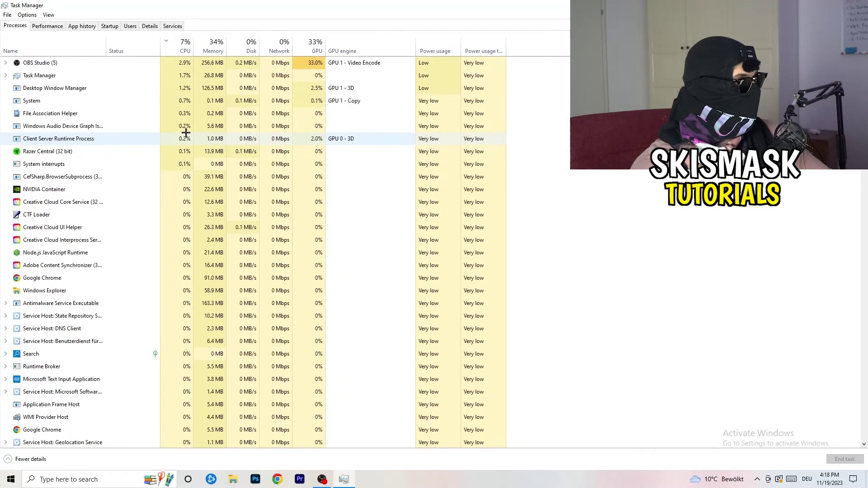
pyautogui.click(312, 50)
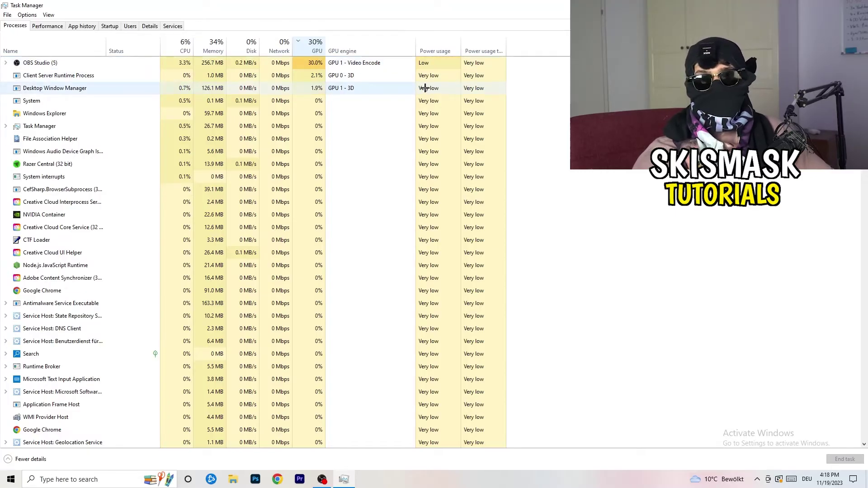
pyautogui.rightClick(298, 64)
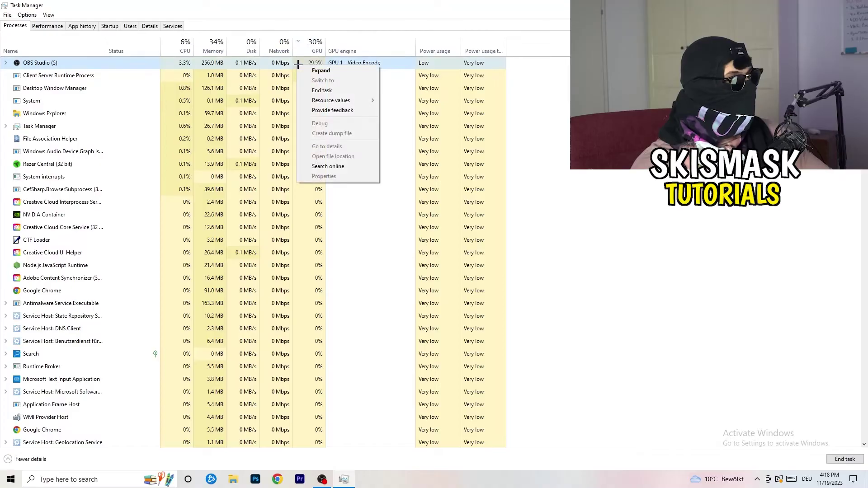
pyautogui.click(334, 93)
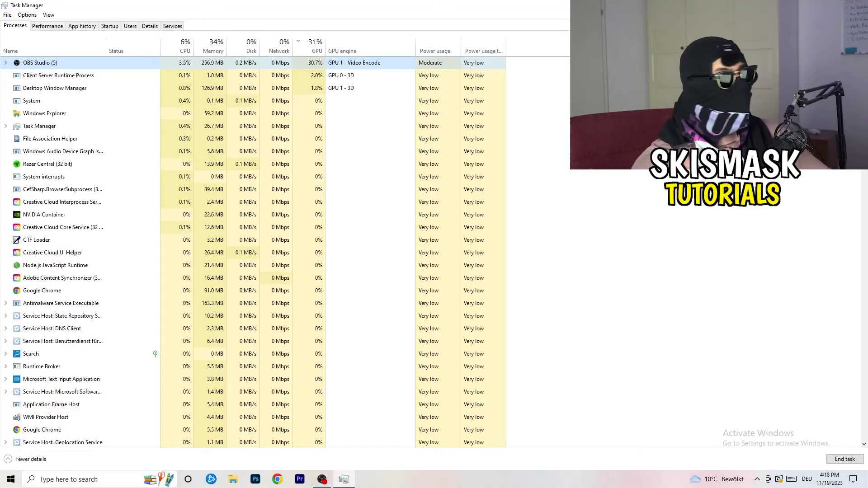
# - Close Task Manager with Alt+F4
pyautogui.hotkey('alt', 'F4')
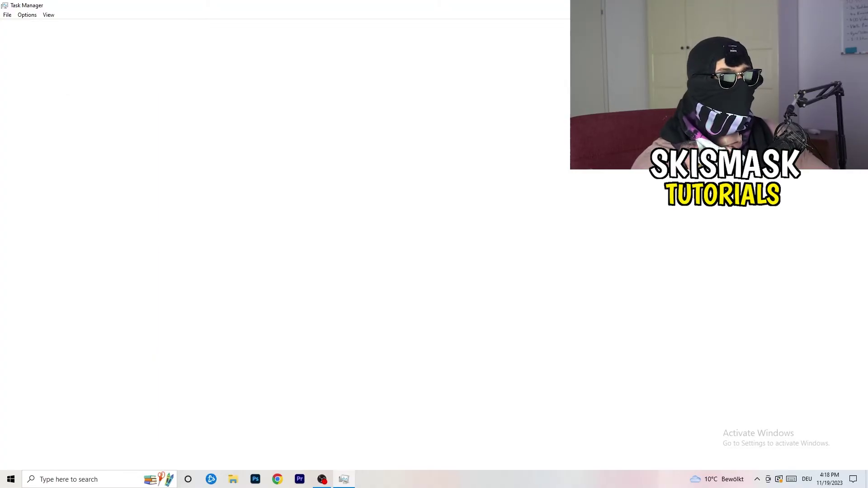